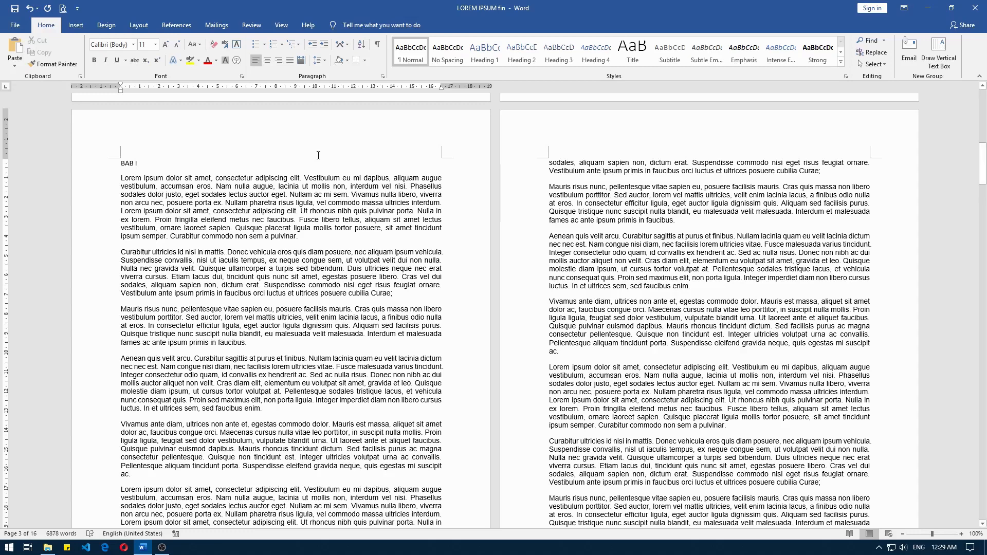
- Apply the Heading 1 style to the BAB I title and change its text colour to black
left_click(486, 54)
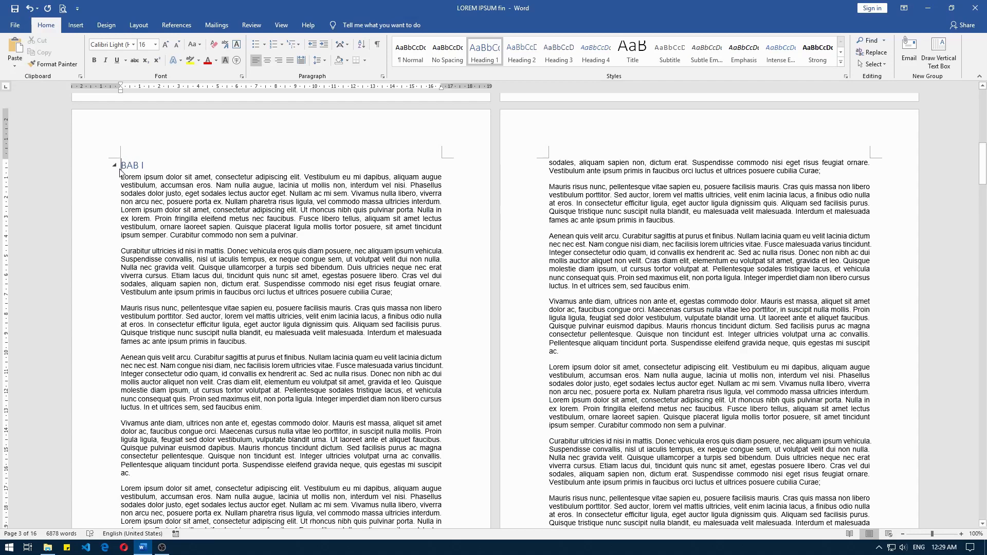
left_click_drag(121, 165, 144, 165)
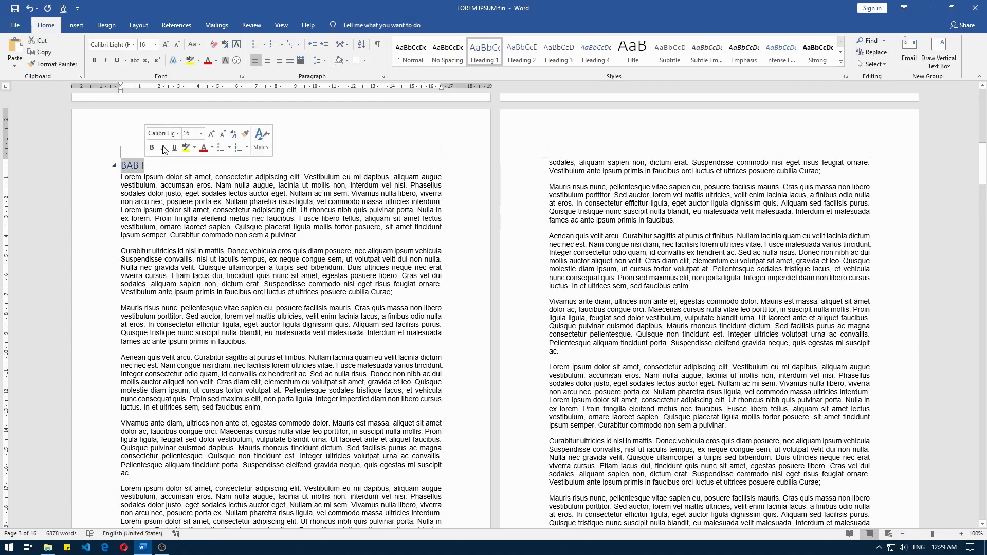
left_click(216, 61)
left_click(228, 70)
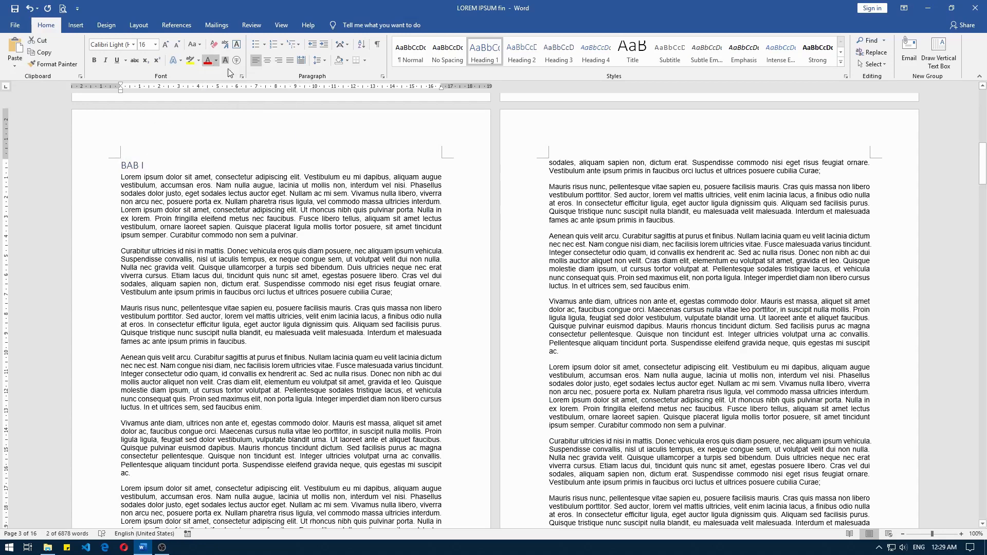
- Format the BAB I heading directly in Arial at size 12
left_click(134, 44)
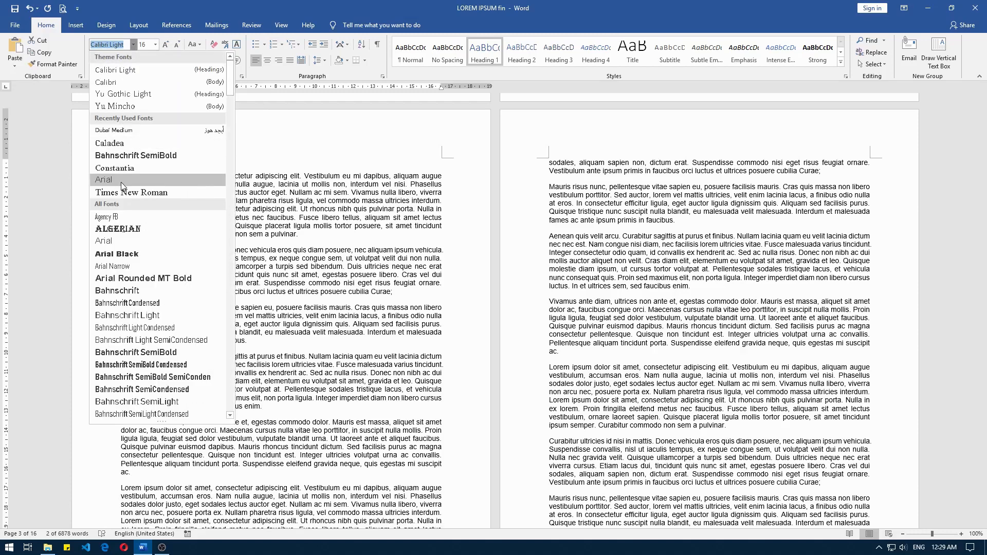
left_click(123, 183)
left_click(176, 46)
left_click(176, 47)
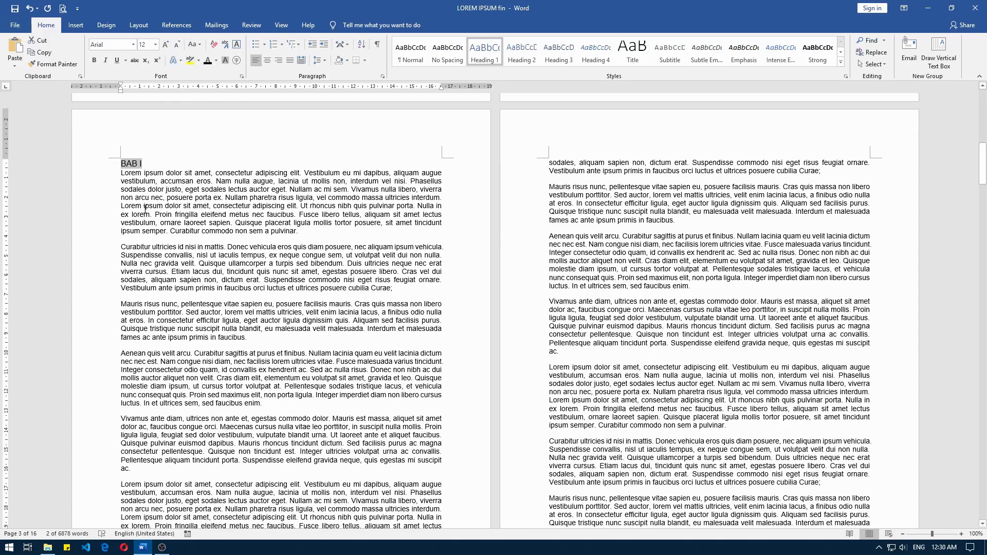
left_click(147, 168)
- Check which styles and fonts the BAB II and Sub Bab 2.1 headings use
scroll(147, 168, "down", 10)
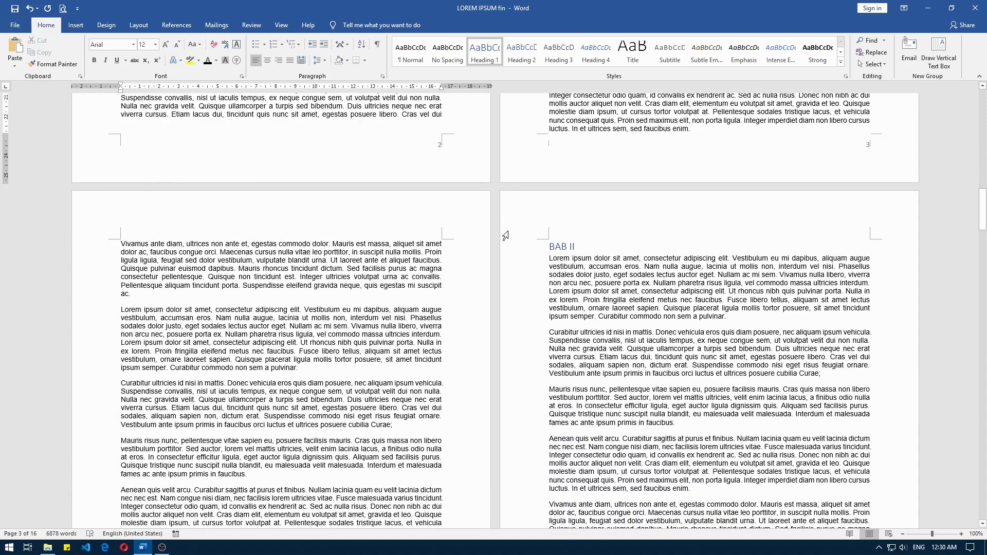
left_click(563, 243)
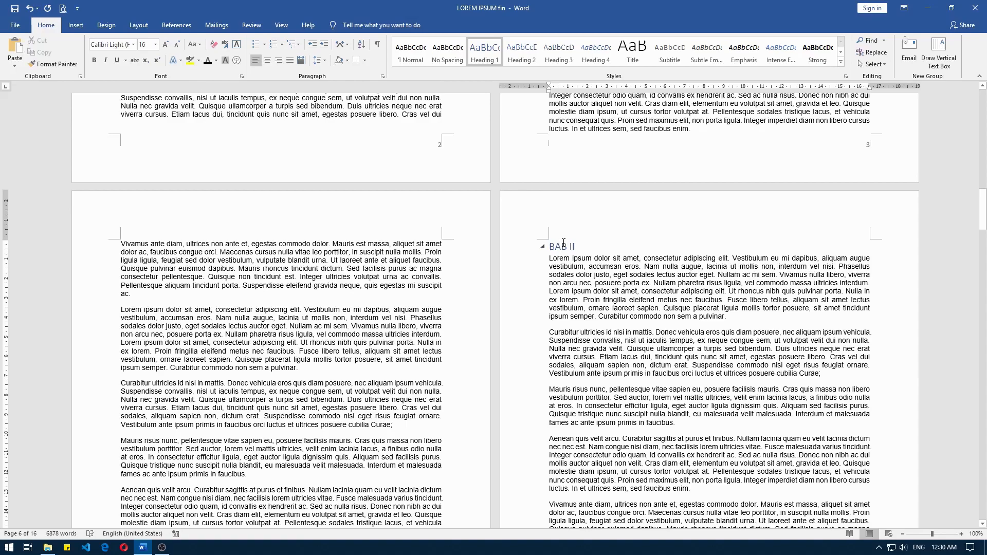
scroll(563, 242, "down", 12)
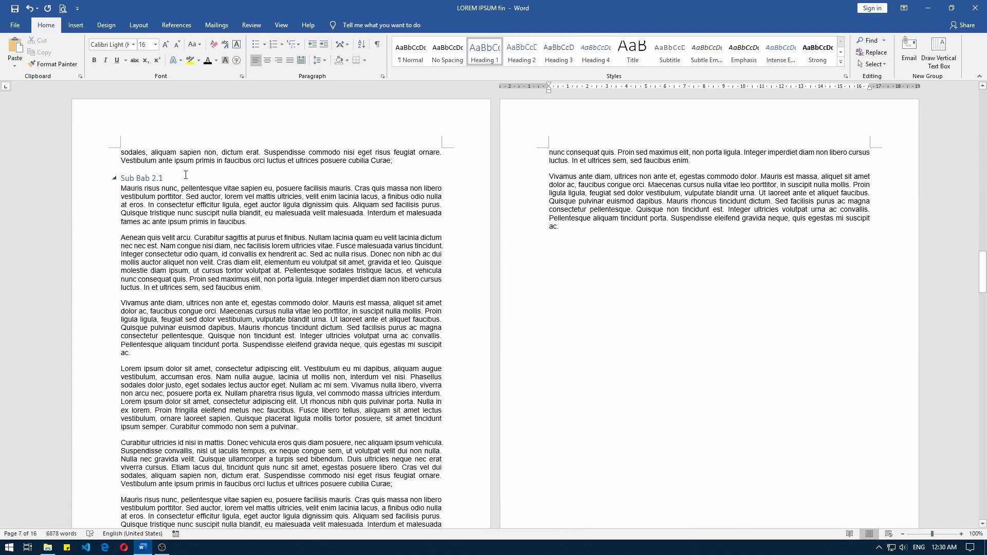
left_click(145, 183)
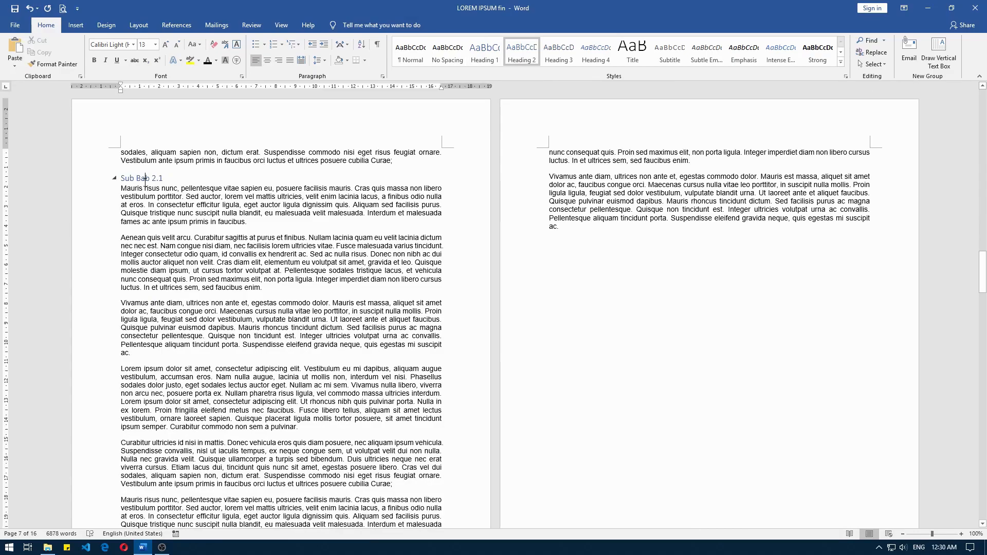
- Start modifying the Heading 1 style from the BAB I heading and rename it "heading lv1"
scroll(145, 182, "up", 10)
scroll(145, 182, "up", 20)
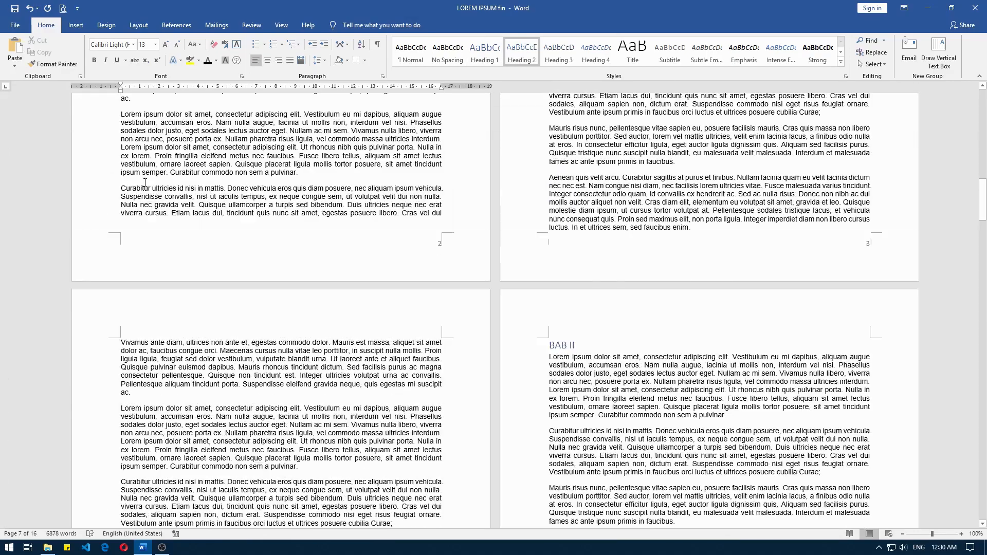
scroll(145, 182, "down", 2)
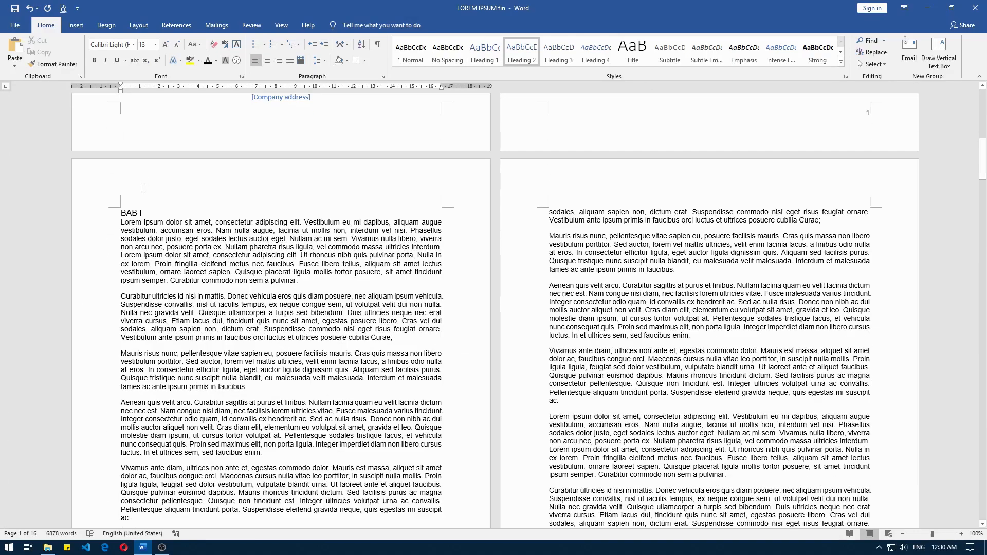
left_click(128, 215)
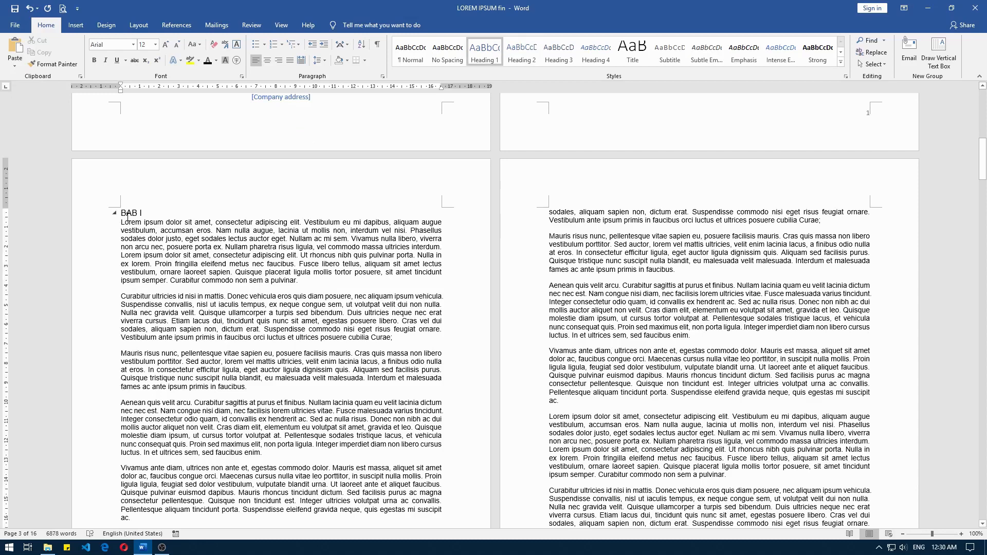
left_click(499, 48)
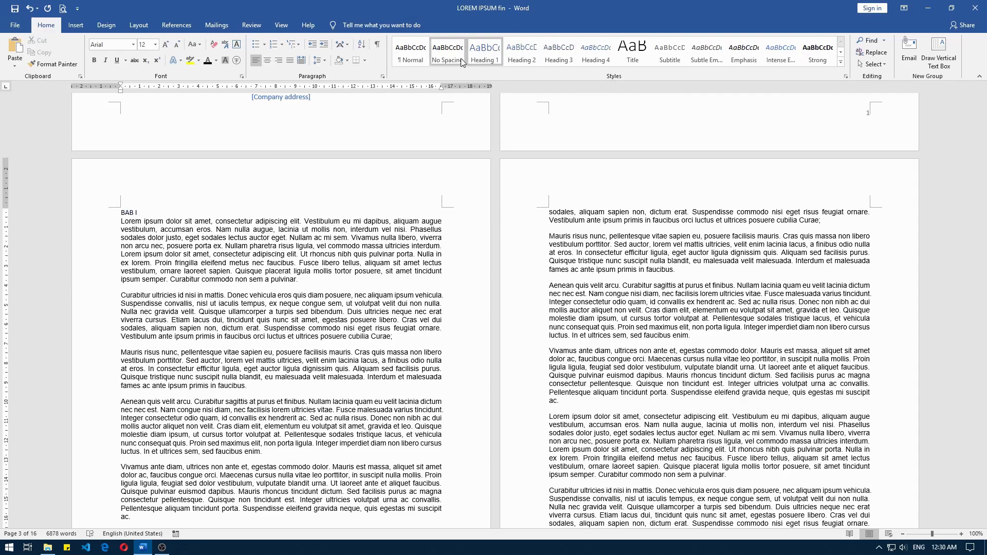
right_click(487, 52)
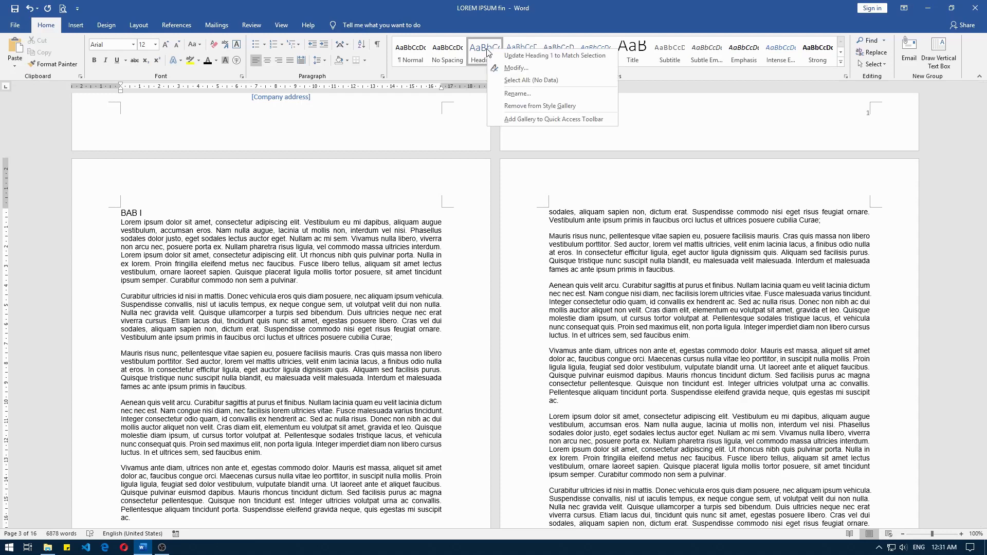
left_click(515, 69)
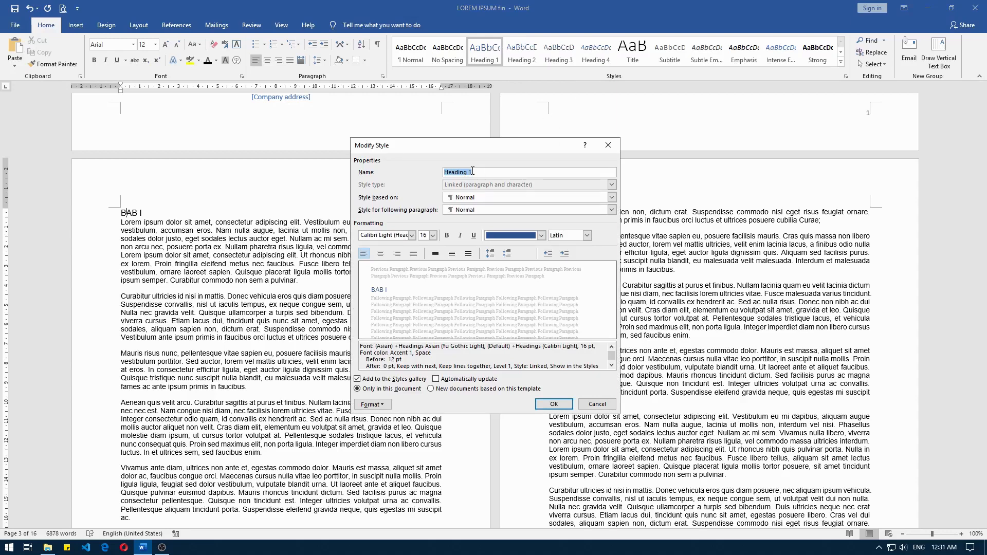
key("BackSpace")
type("heading")
key("Tab")
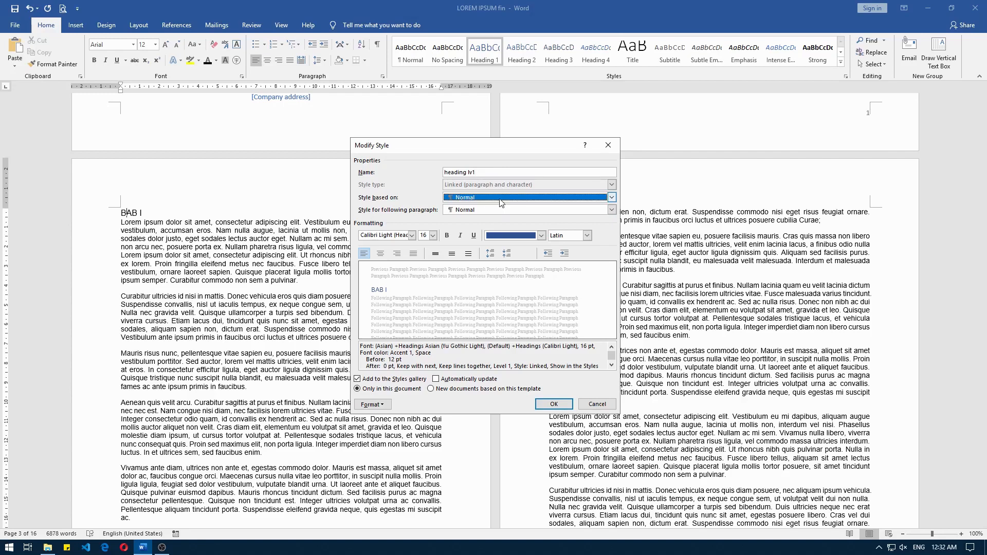
- Choose Normal as the style for the paragraph following heading lv1
left_click(469, 211)
left_click(468, 215)
left_click(468, 214)
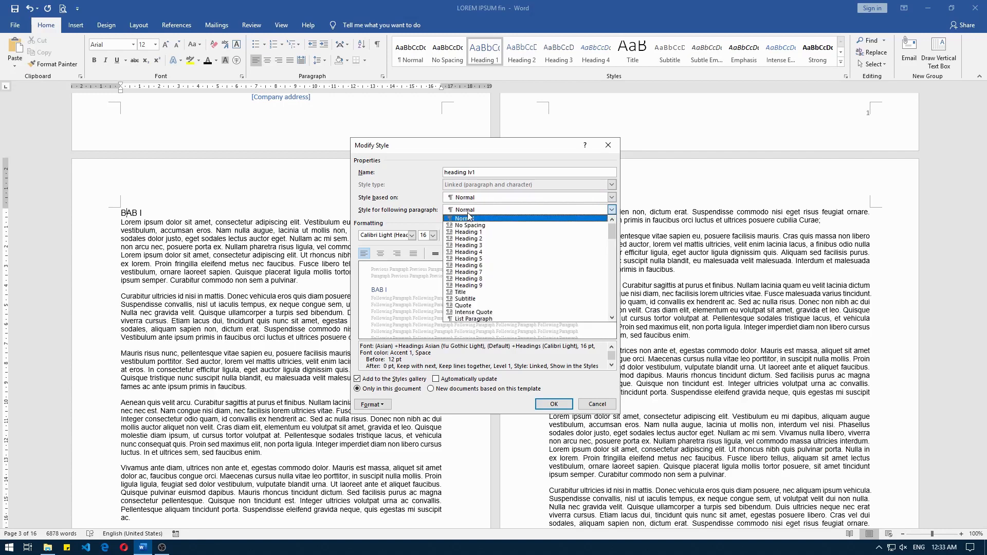
left_click(469, 217)
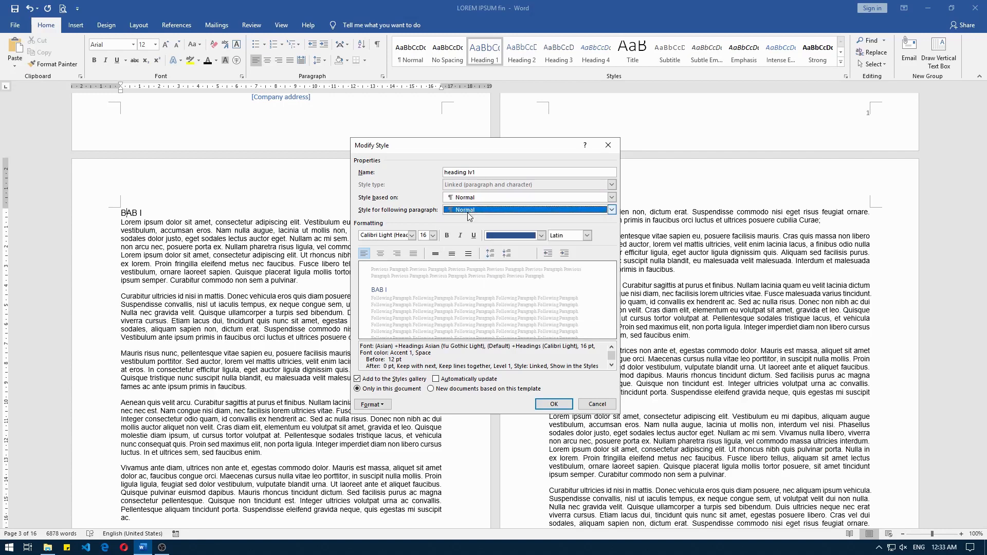
- Set the heading lv1 style's font to Times New Roman at size 12
left_click(411, 237)
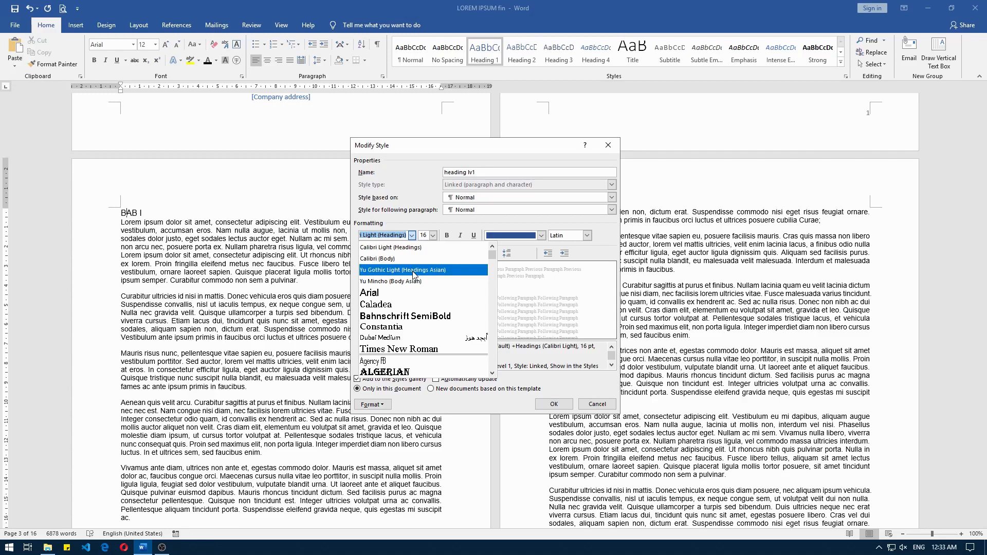
left_click(413, 238)
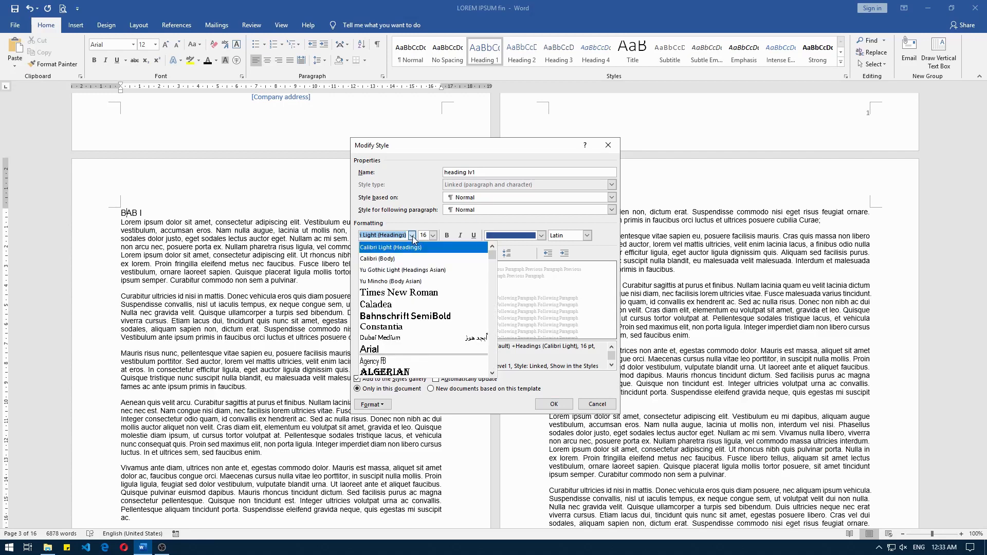
left_click(408, 293)
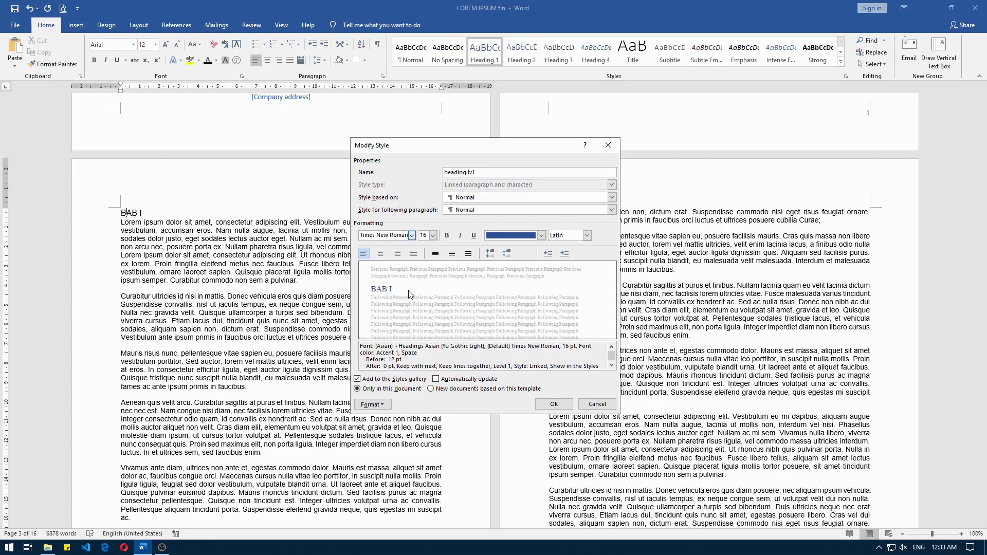
left_click(433, 236)
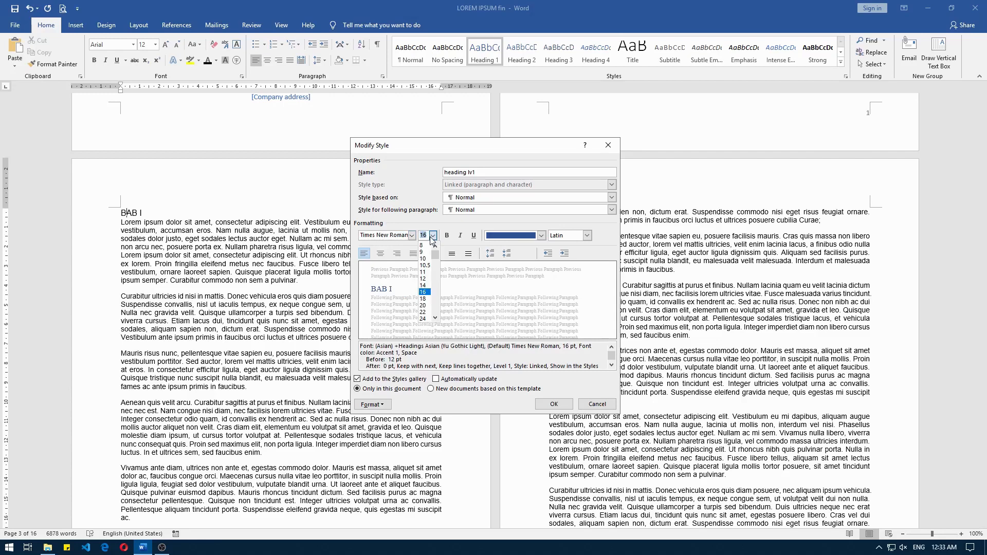
left_click(430, 279)
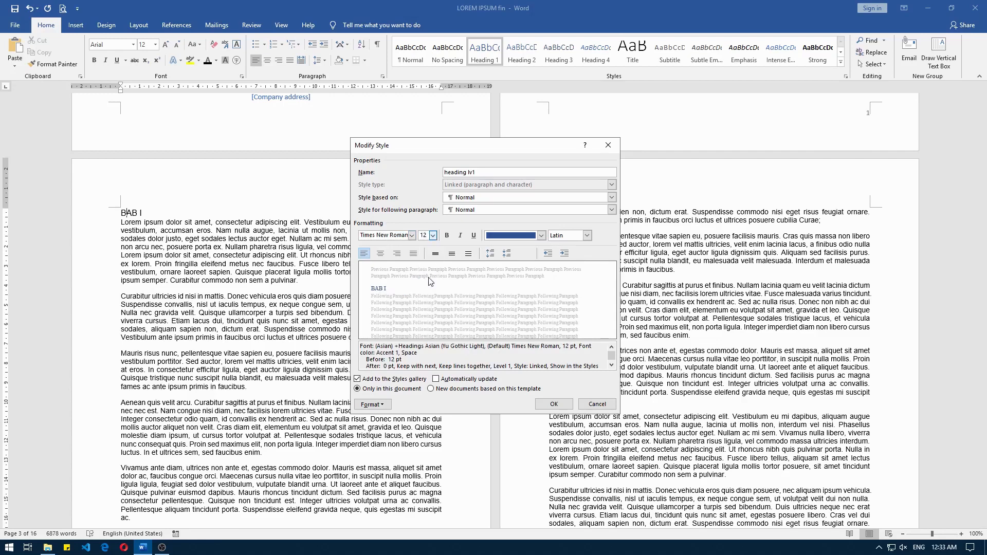
- Set the heading lv1 style's font colour to Automatic and save the style changes
left_click(541, 236)
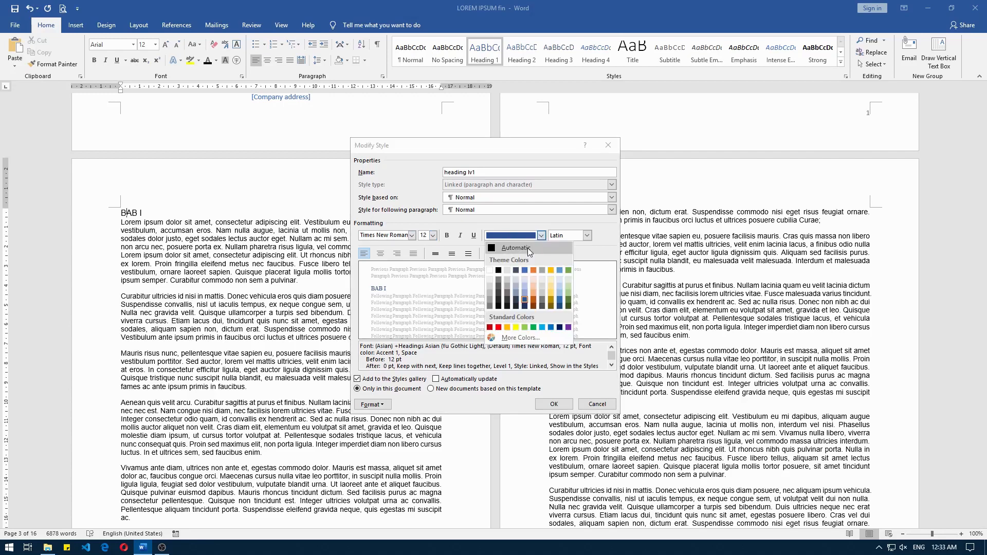
left_click(528, 248)
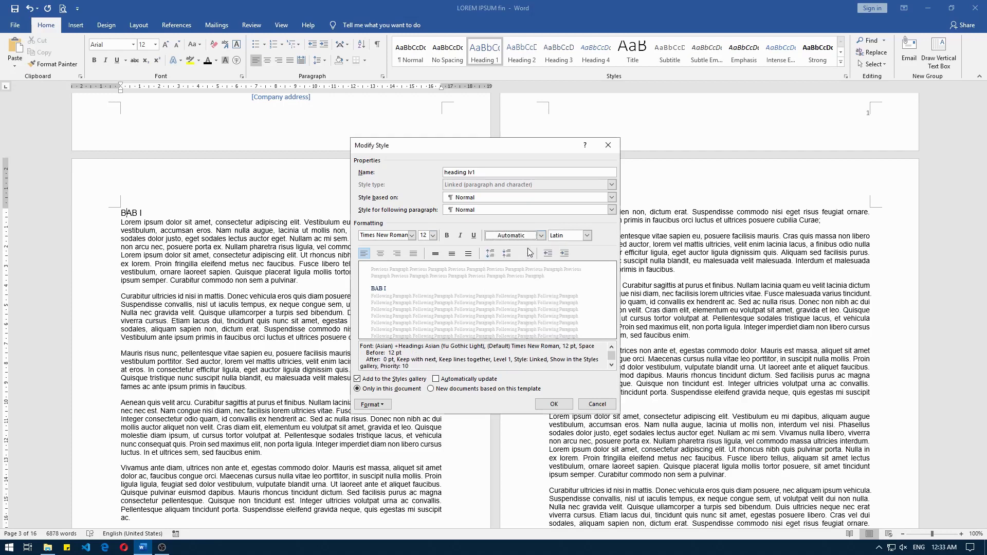
left_click(553, 404)
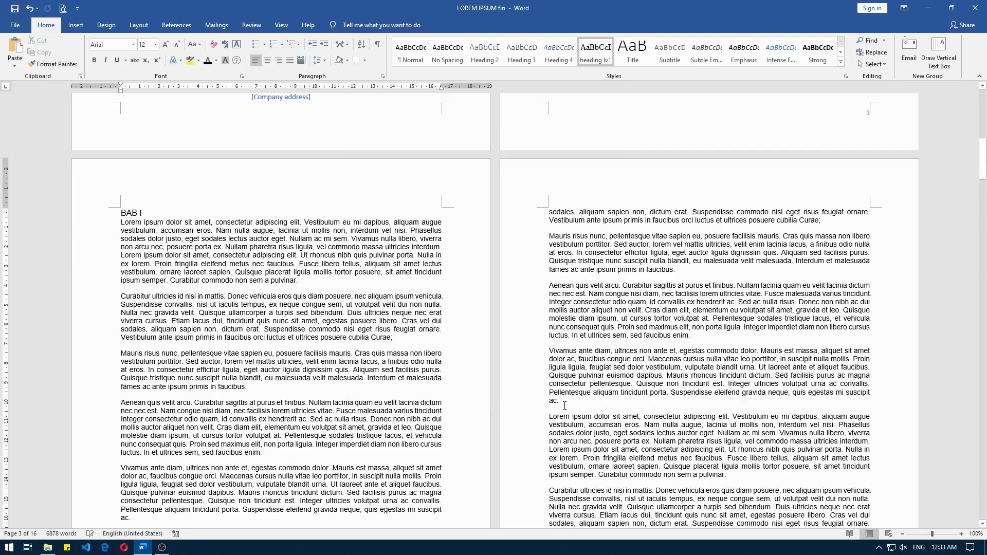
- Reapply the heading lv1 style to the BAB I heading to replace its direct formatting
left_click(565, 406)
scroll(565, 405, "down", 3)
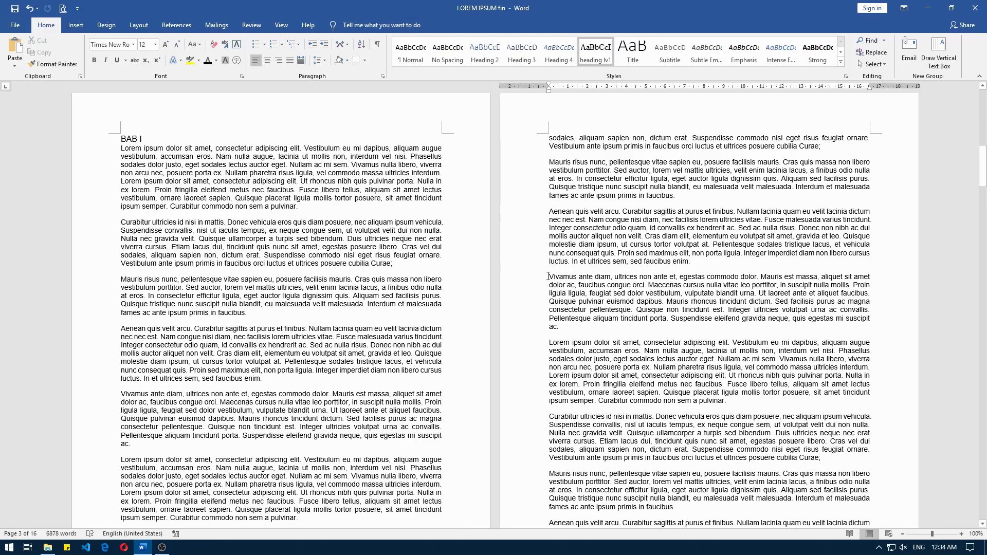
left_click(131, 139)
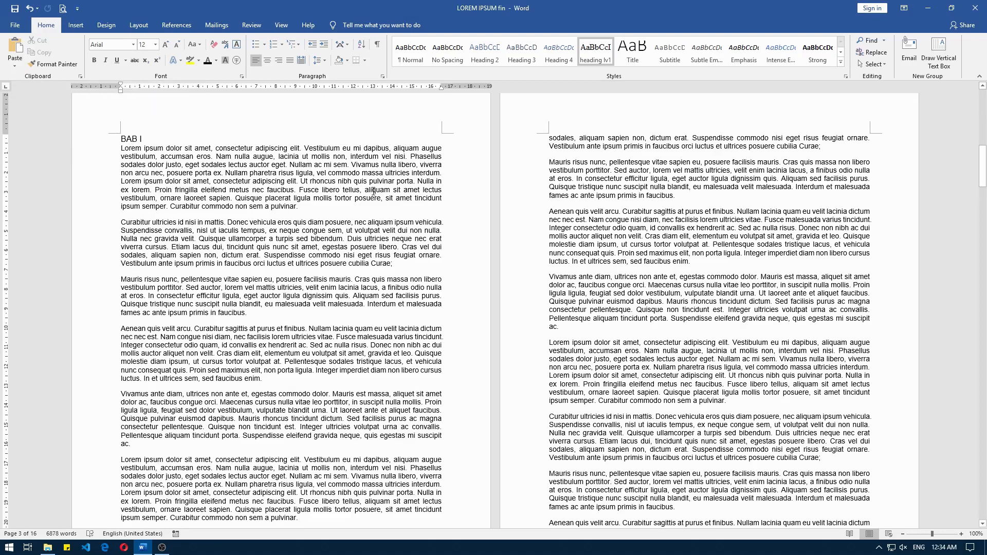
left_click(591, 58)
- Review the formatting of the BAB II, BAB III and BAB IV headings throughout the document
scroll(152, 147, "down", 6)
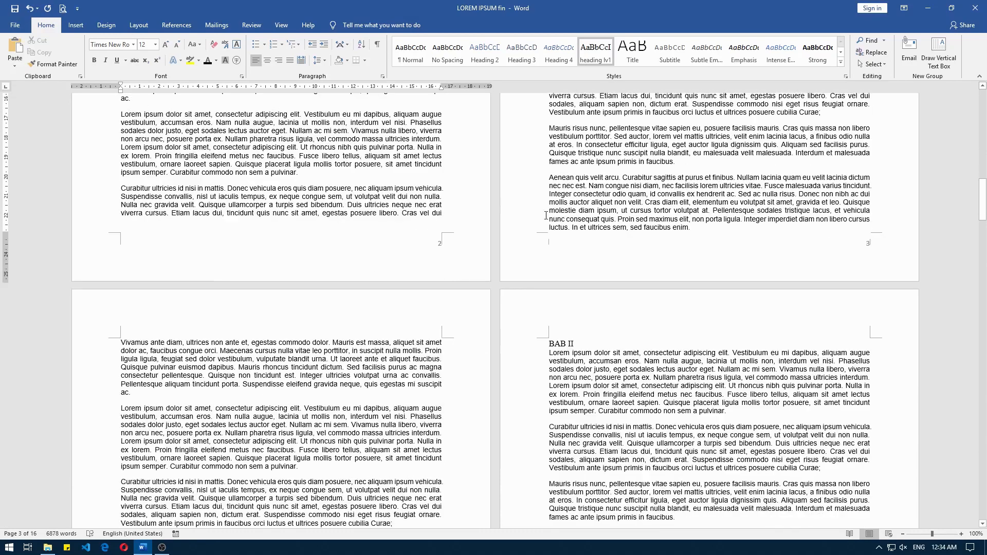
left_click(569, 343)
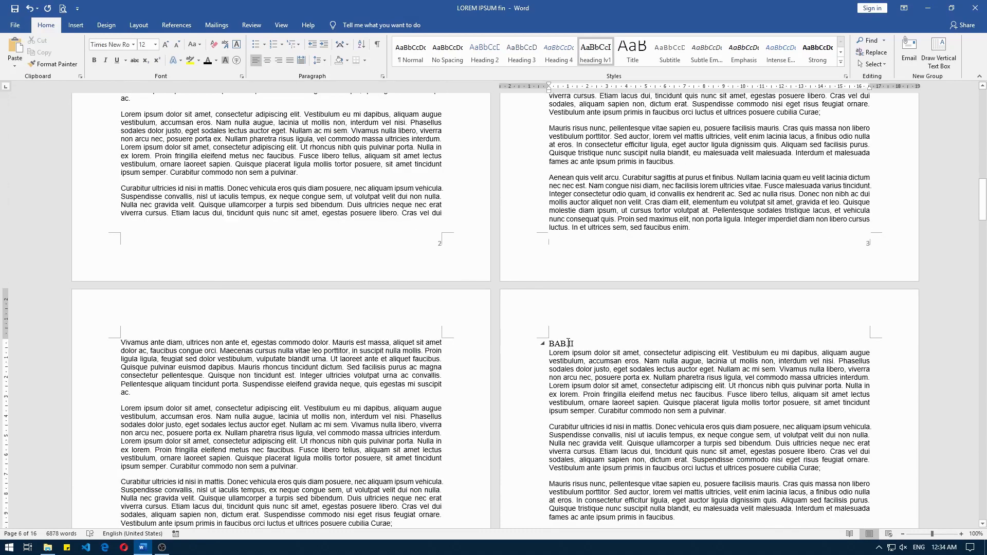
scroll(200, 198, "down", 9)
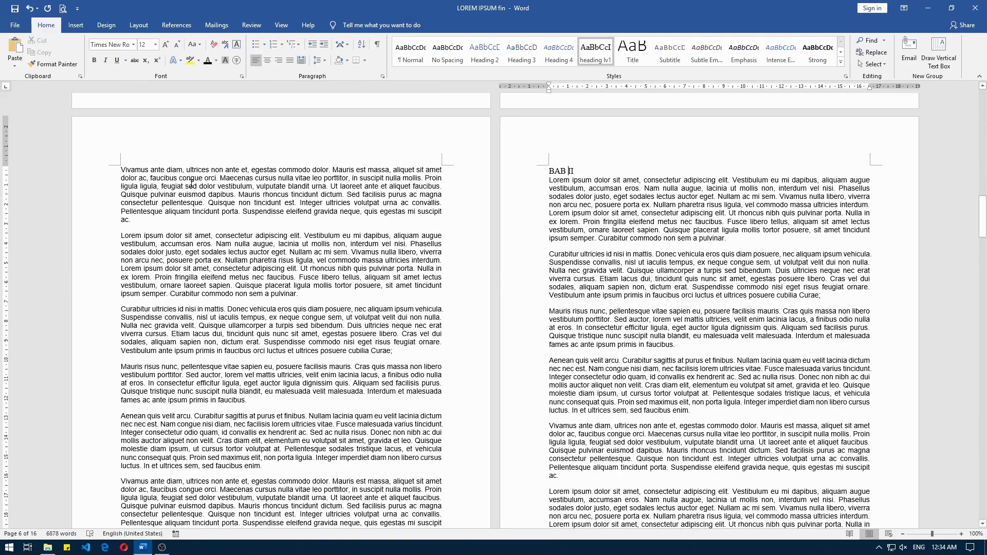
scroll(200, 199, "down", 15)
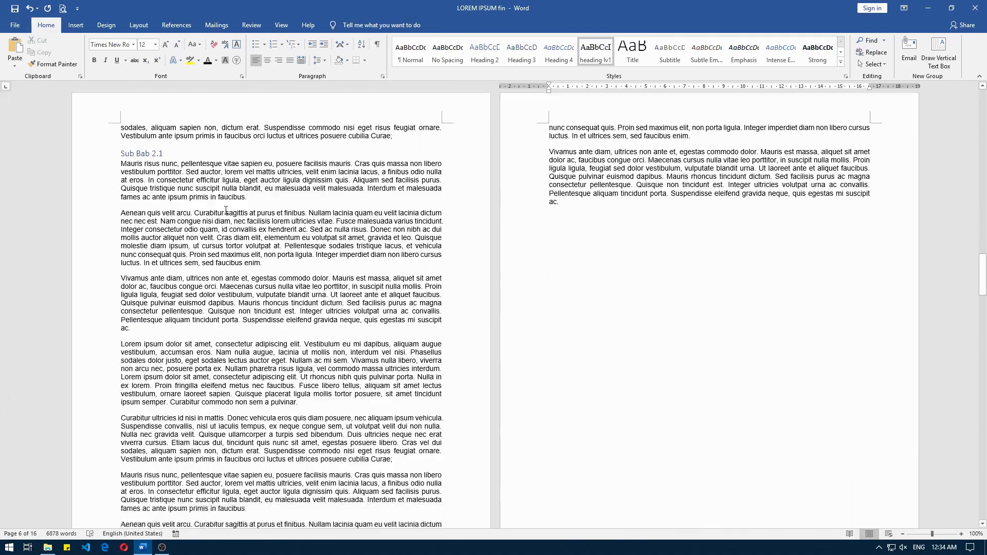
left_click(141, 162)
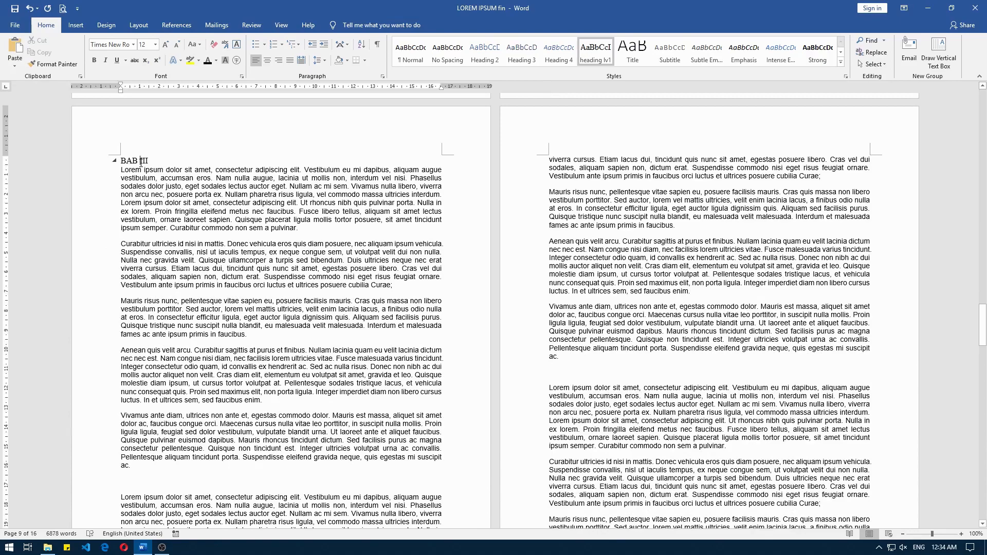
scroll(141, 163, "down", 12)
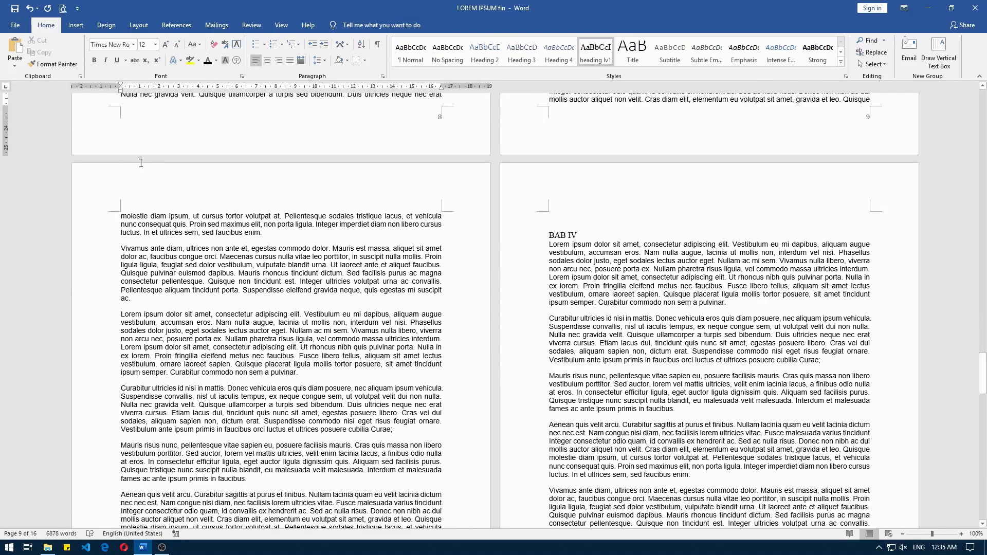
scroll(141, 163, "down", 3)
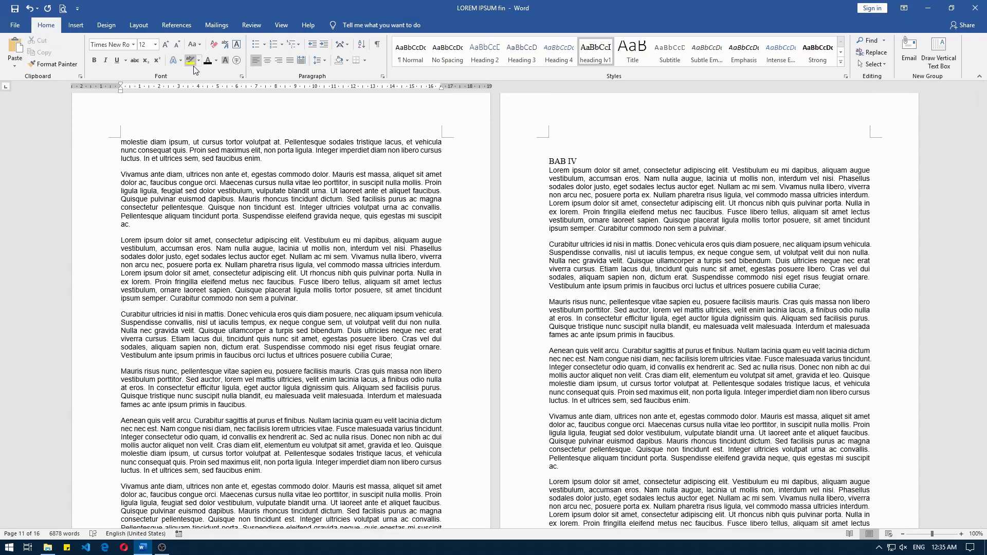
- Open the Heading 2 style used by the Sub Bab 2.1 subheading for modification and rename it "heading lv2"
scroll(292, 186, "down", 4)
scroll(292, 187, "up", 20)
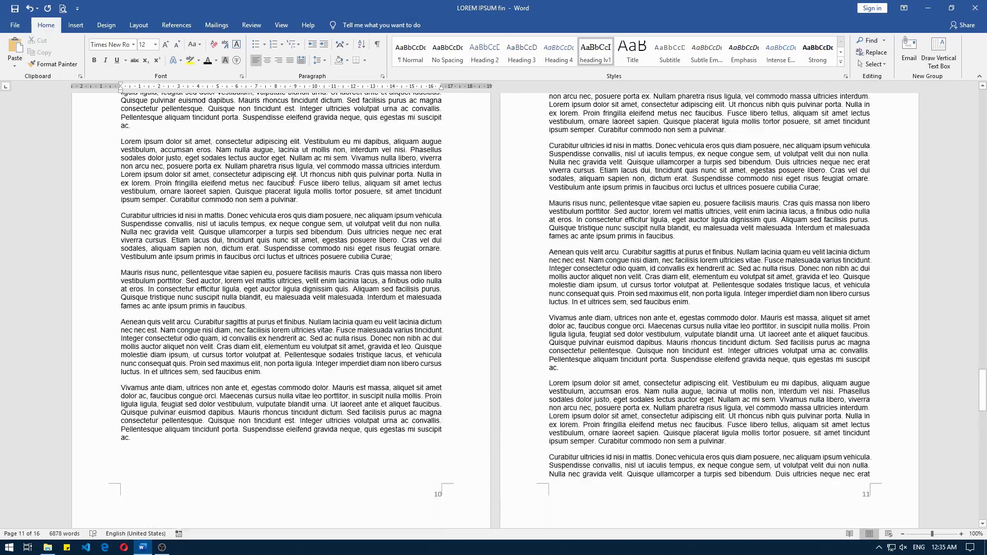
scroll(292, 181, "up", 12)
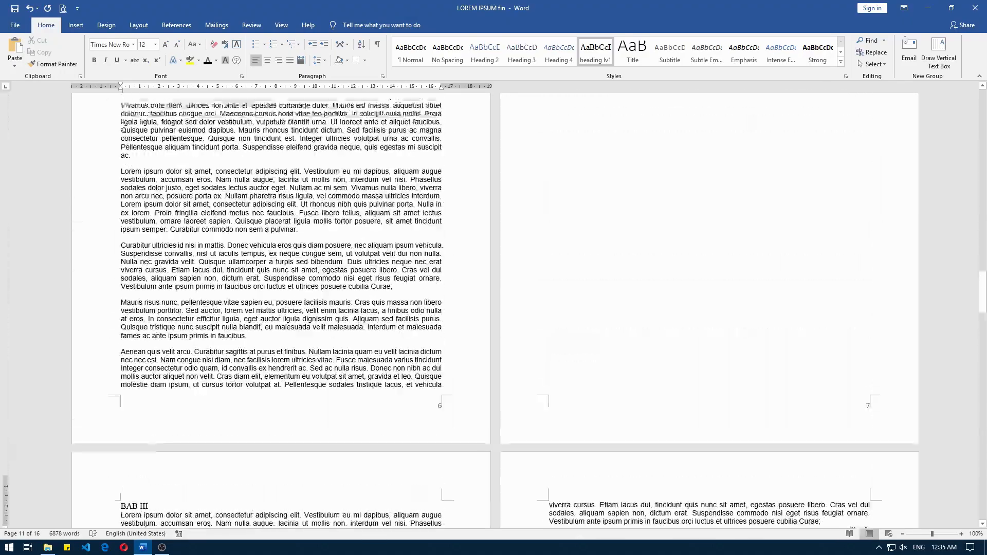
left_click(159, 324)
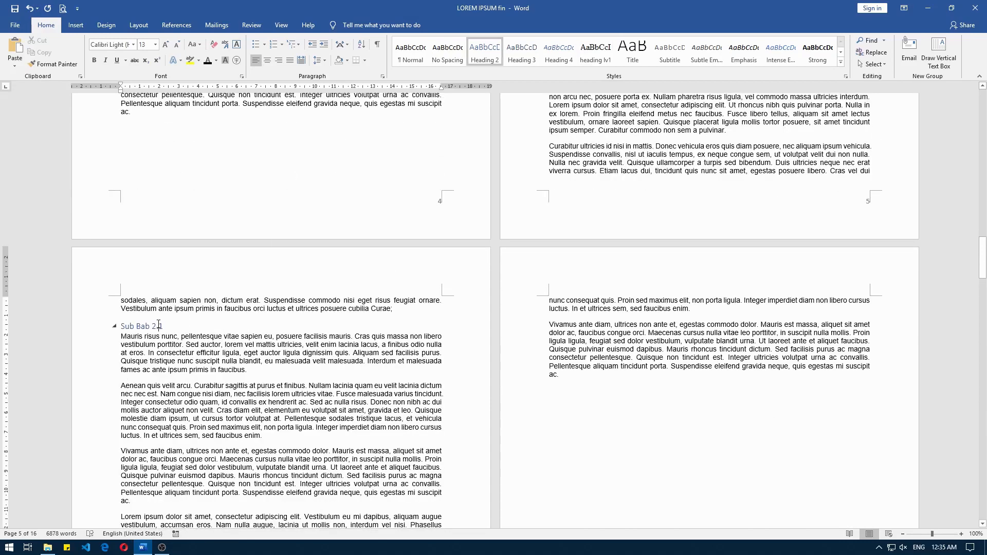
right_click(487, 54)
left_click(513, 72)
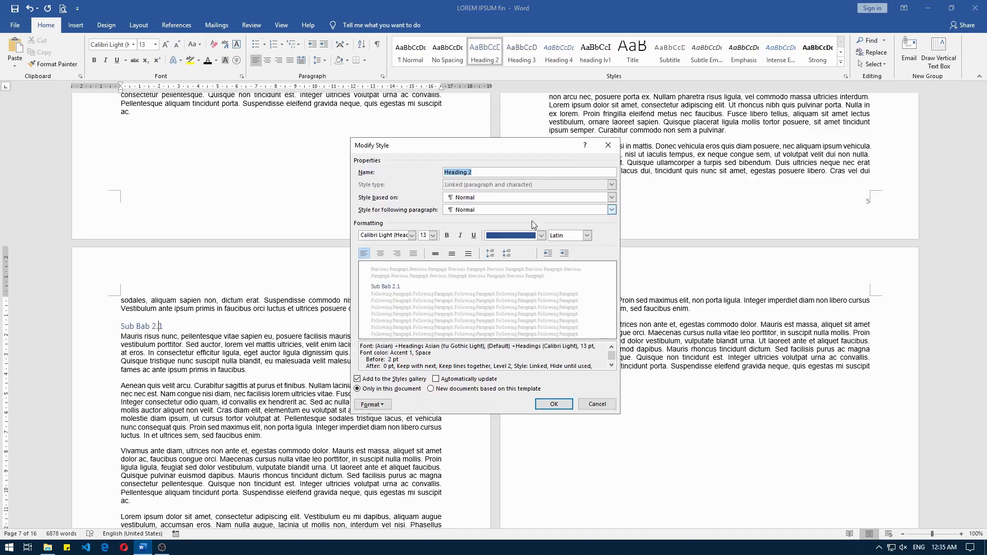
key("BackSpace")
type("heading lv2")
- Set the heading lv2 style's font to Times New Roman at size 12
left_click(412, 235)
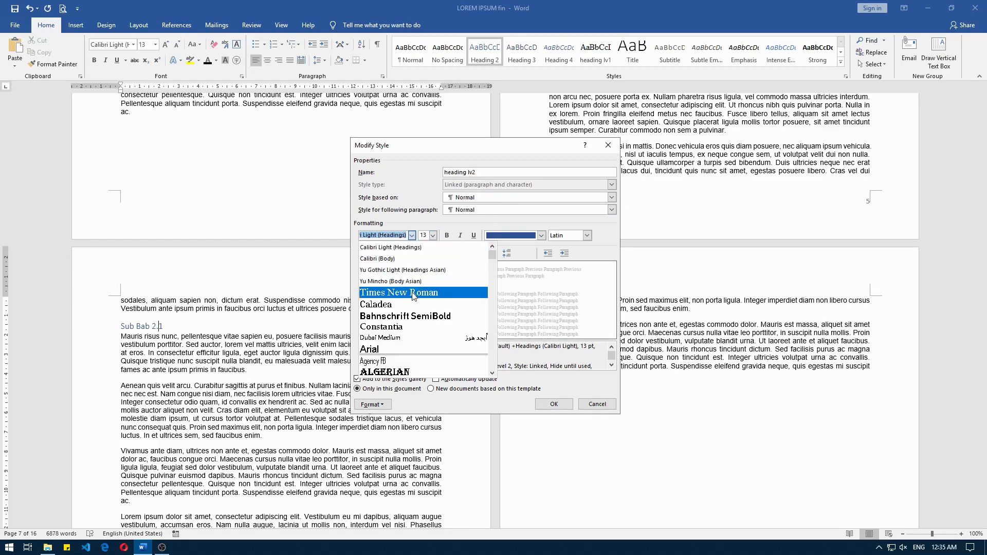
left_click(413, 294)
left_click(434, 236)
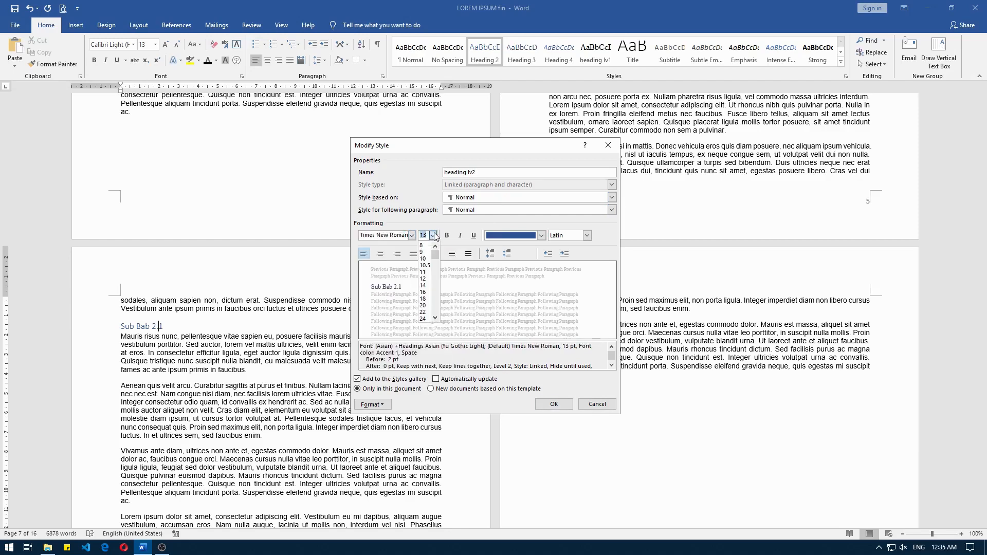
left_click(425, 279)
- Set the heading lv2 style's font colour to Automatic and save the style changes
left_click(541, 236)
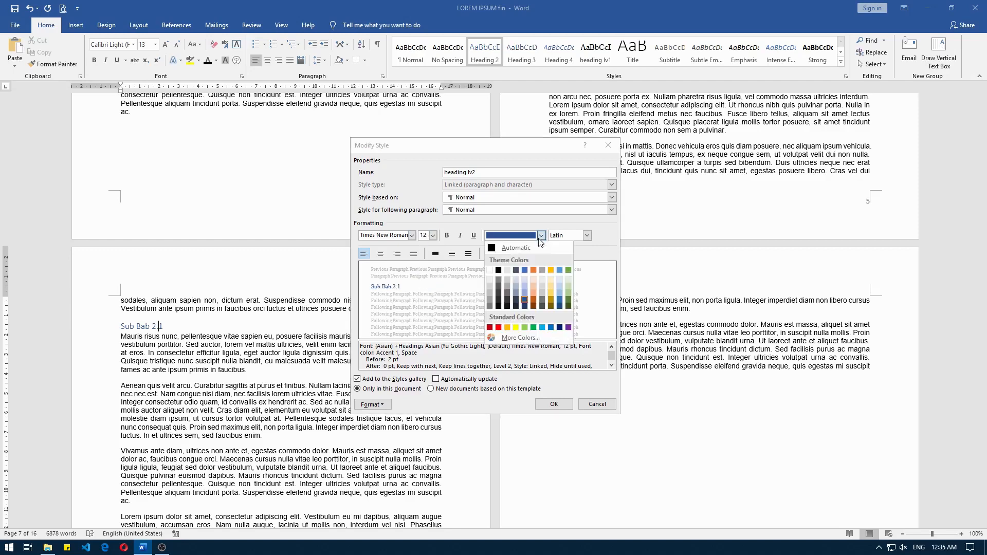
left_click(520, 248)
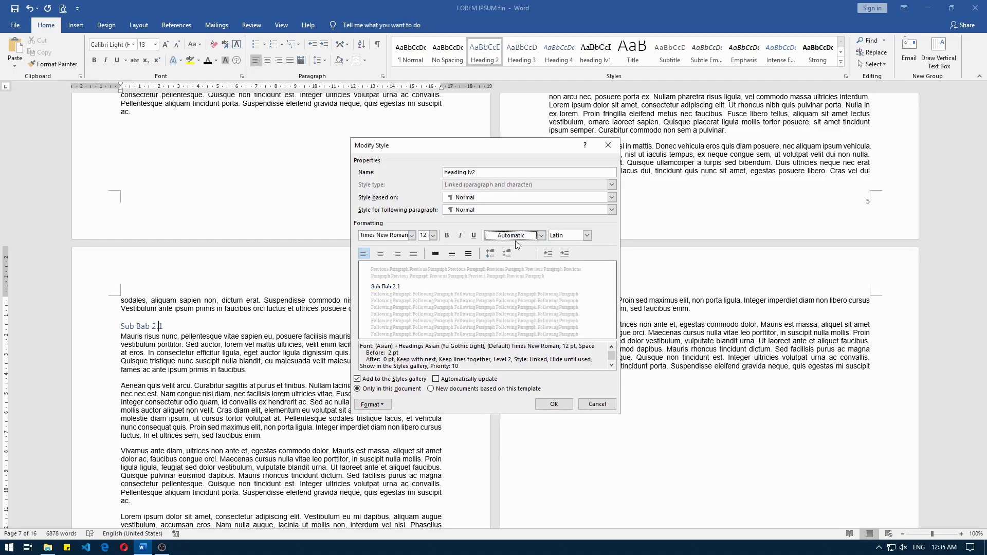
left_click(559, 406)
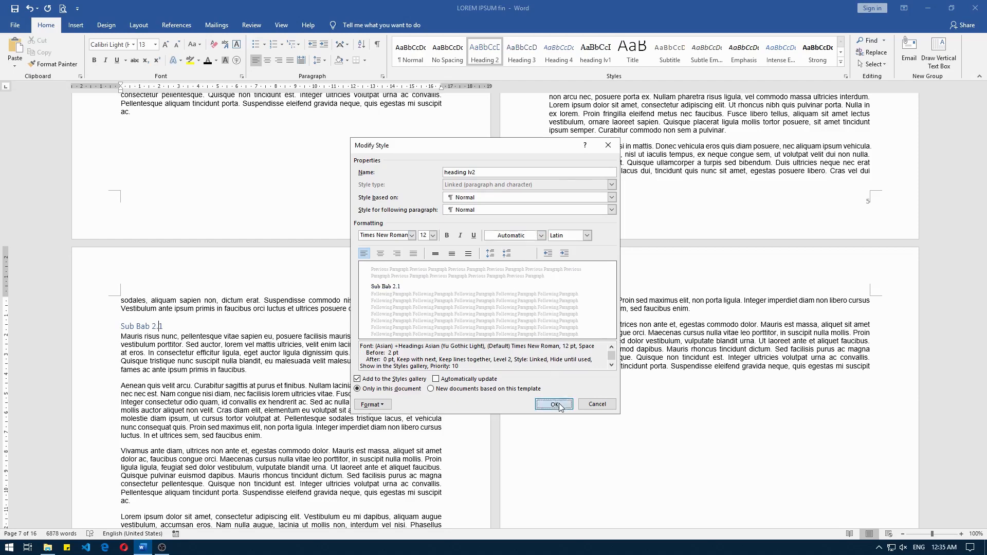
- Add a new line reading "Sub Bab 2.2" after the third paragraph under Sub Bab 2.1
scroll(340, 305, "down", 1)
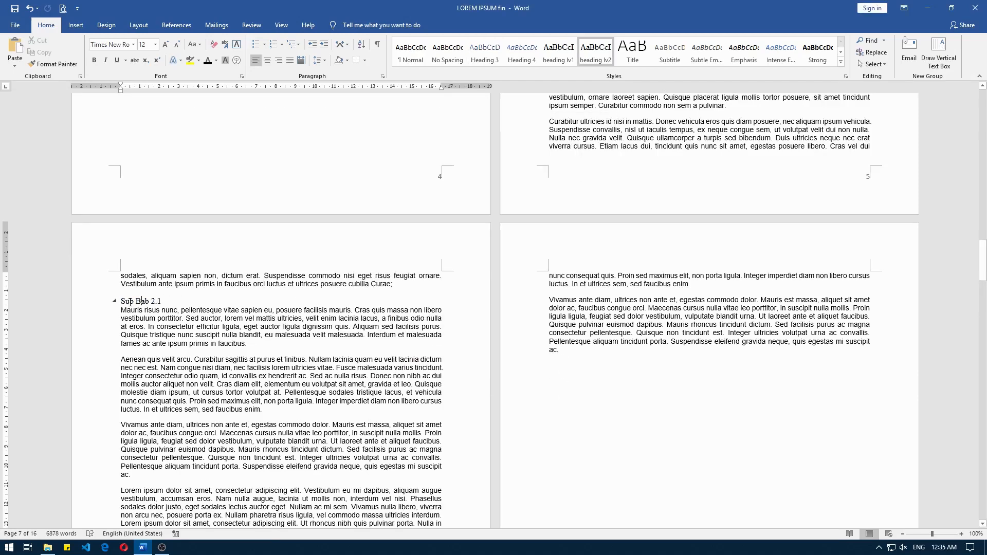
scroll(201, 246, "down", 2)
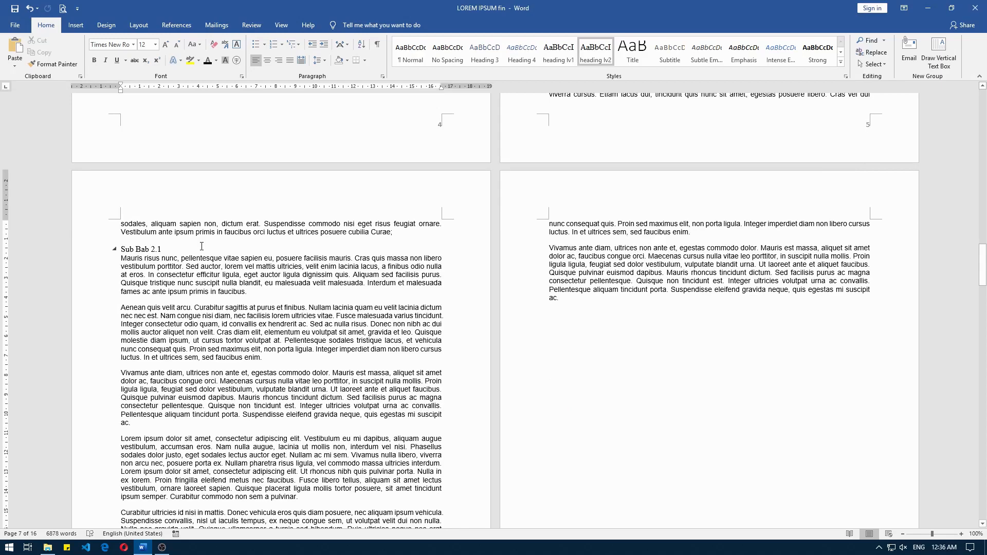
scroll(202, 246, "down", 3)
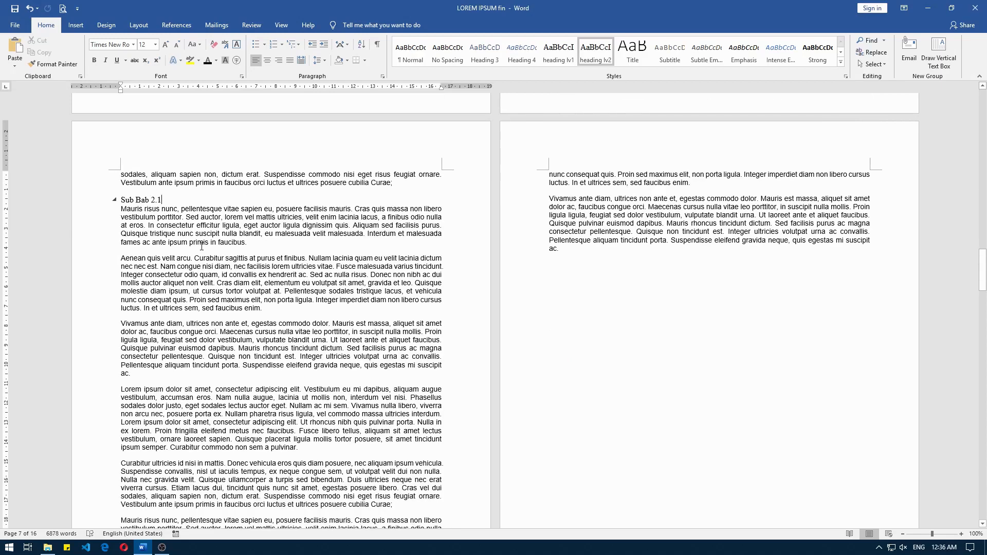
left_click(232, 342)
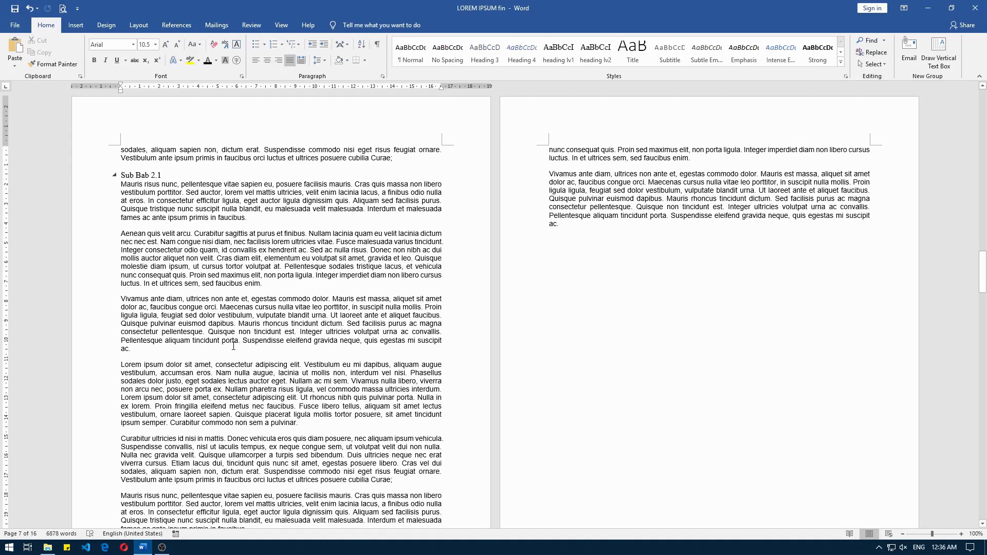
left_click(227, 353)
key("Return")
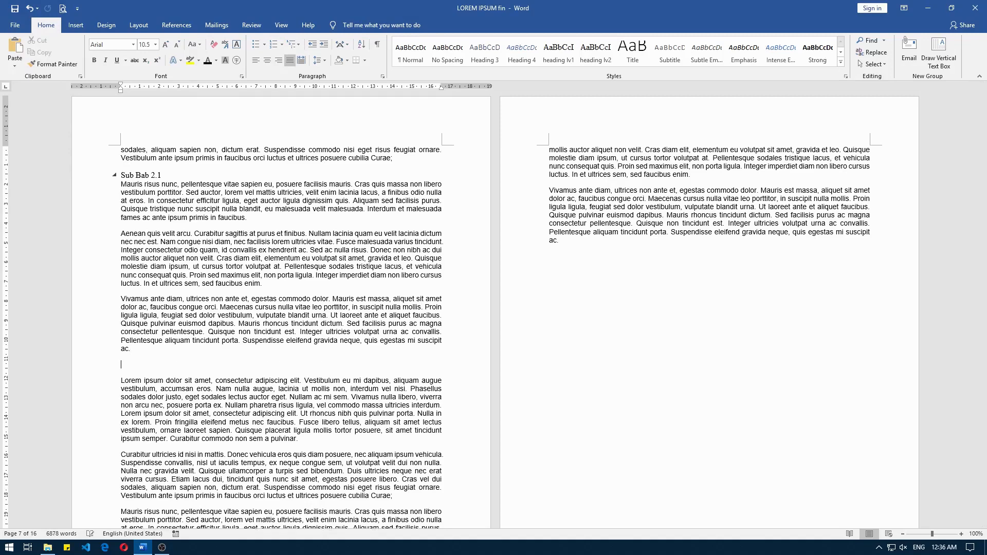
type("Sub Bab 2.2")
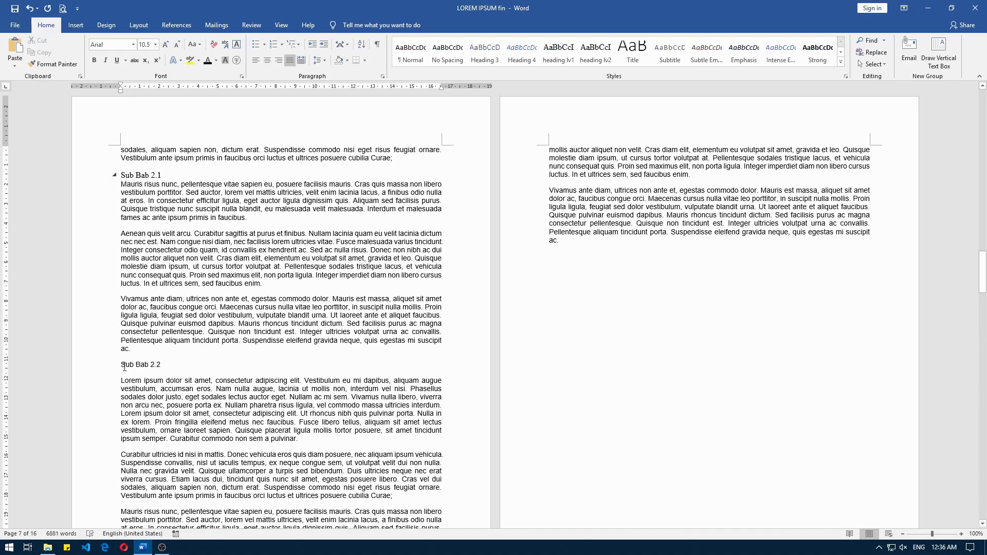
- Apply the heading lv2 style to the new Sub Bab 2.2 line
left_click(89, 371)
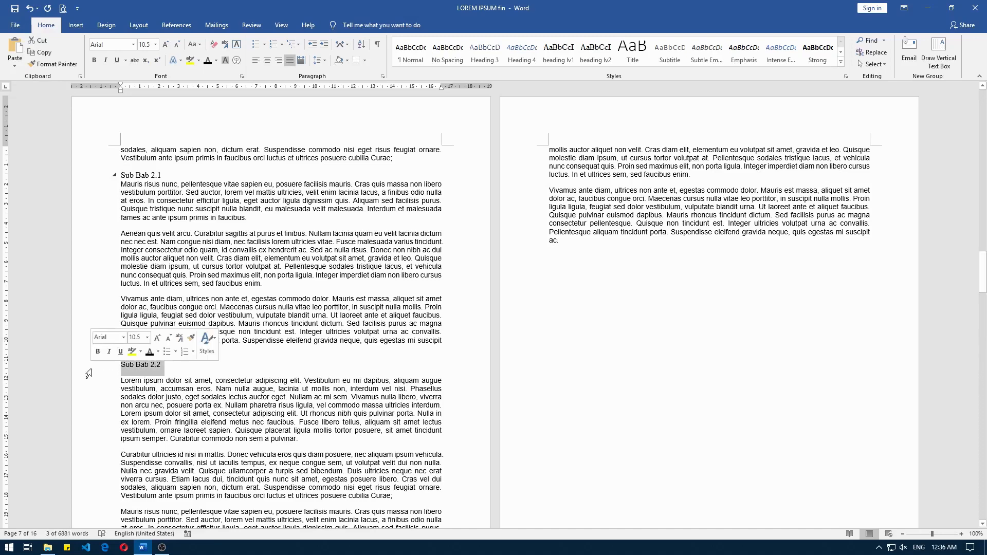
left_click(595, 61)
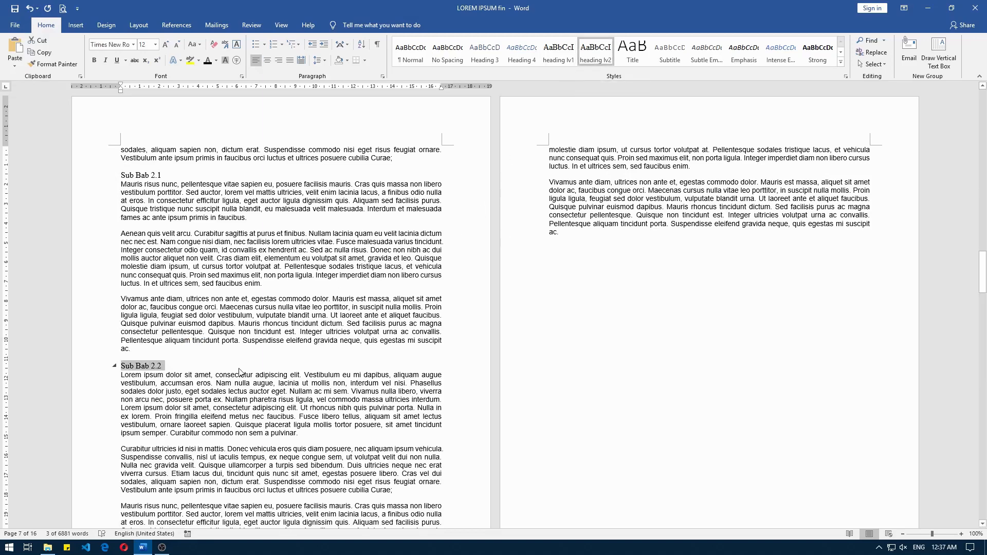
scroll(239, 371, "down", 1)
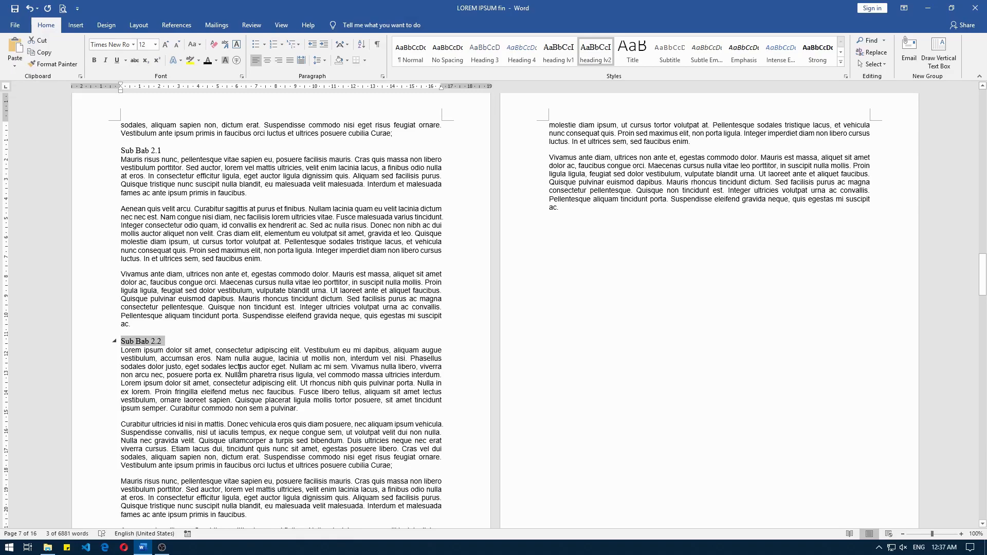